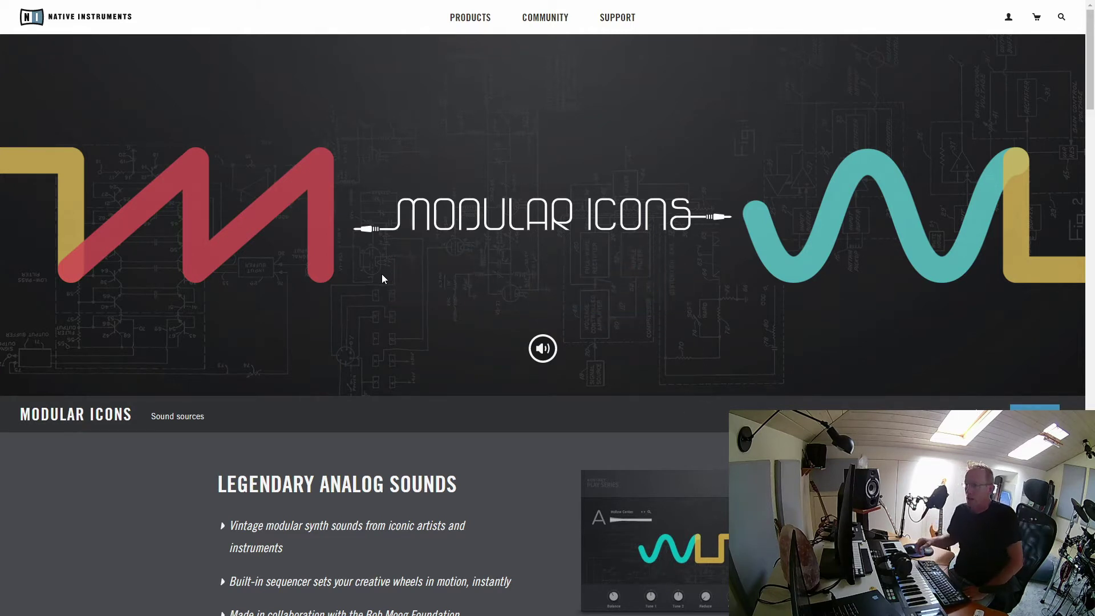
Review the Modular Icons sound sources table to see which modular system and artist each Kontakt group comes from
click(188, 417)
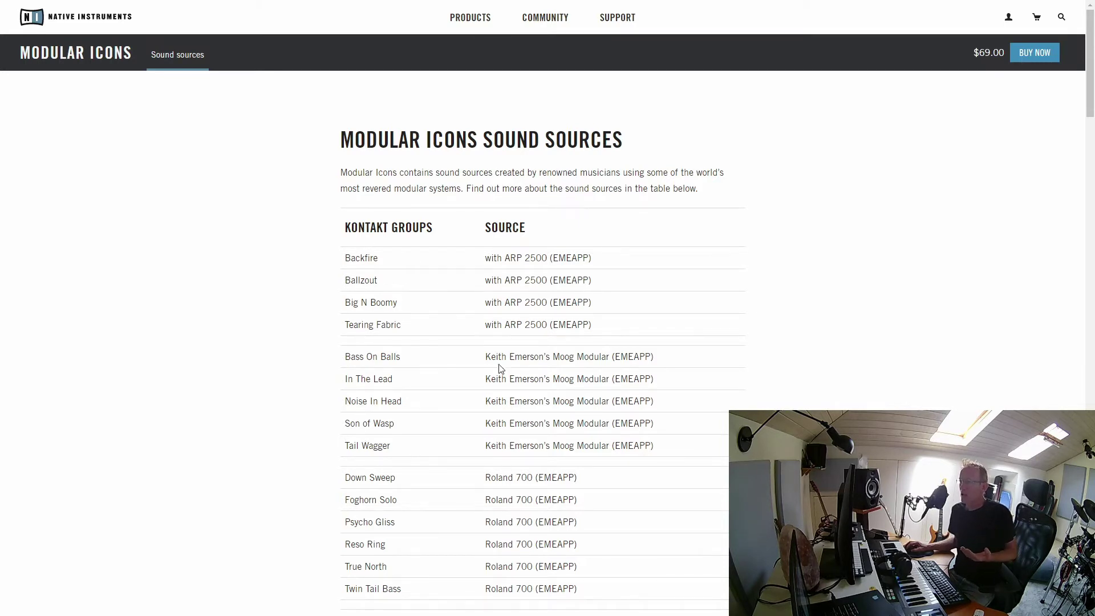
scroll(580, 318, down, 2)
scroll(580, 318, up, 1)
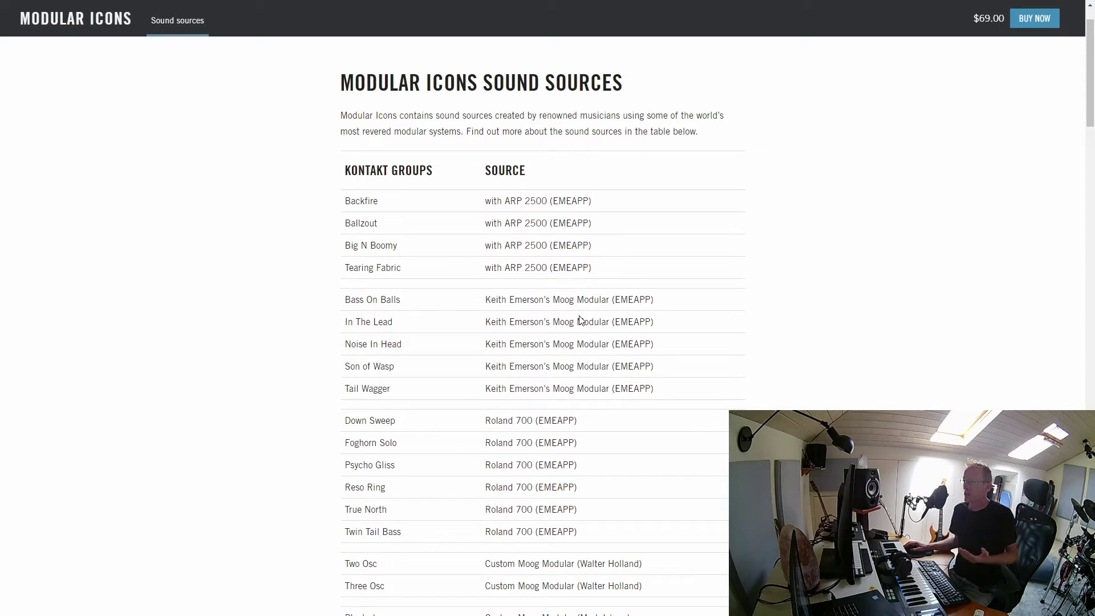
scroll(580, 319, down, 3)
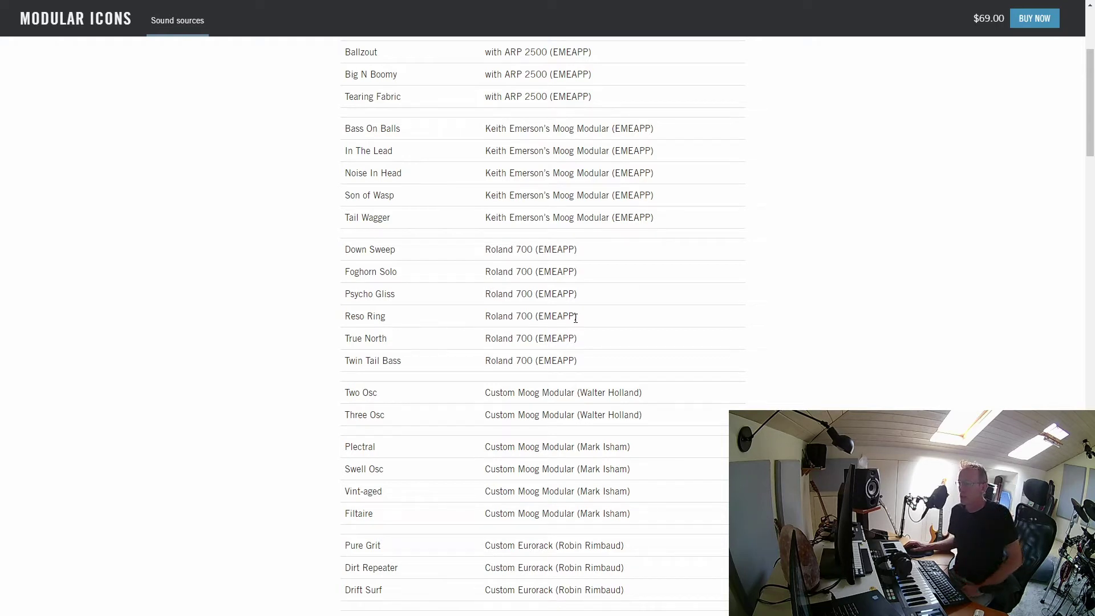
scroll(575, 318, down, 6)
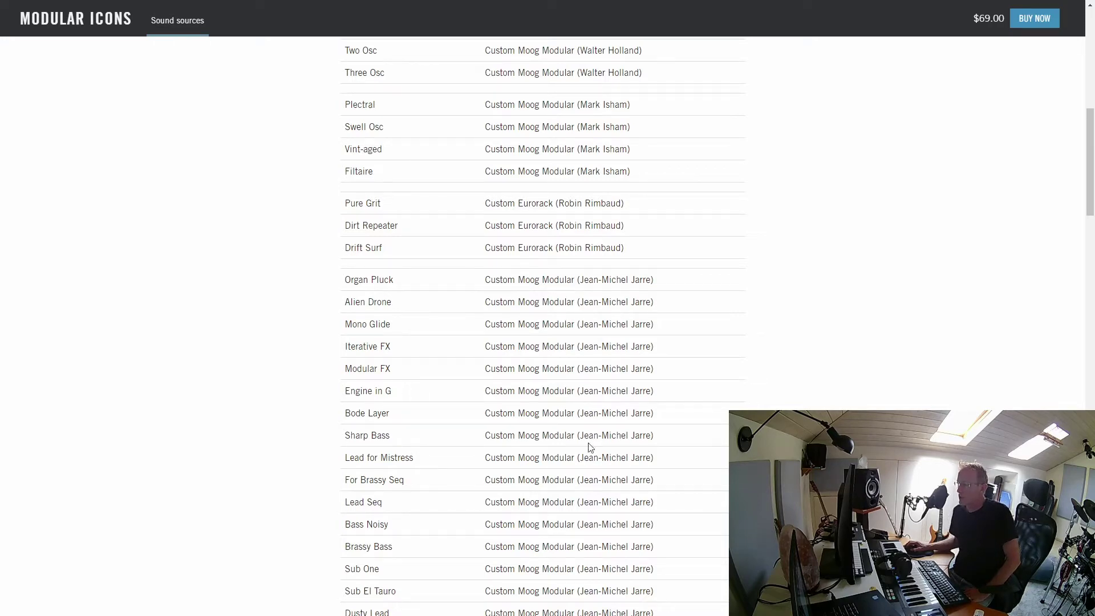
scroll(603, 433, down, 9)
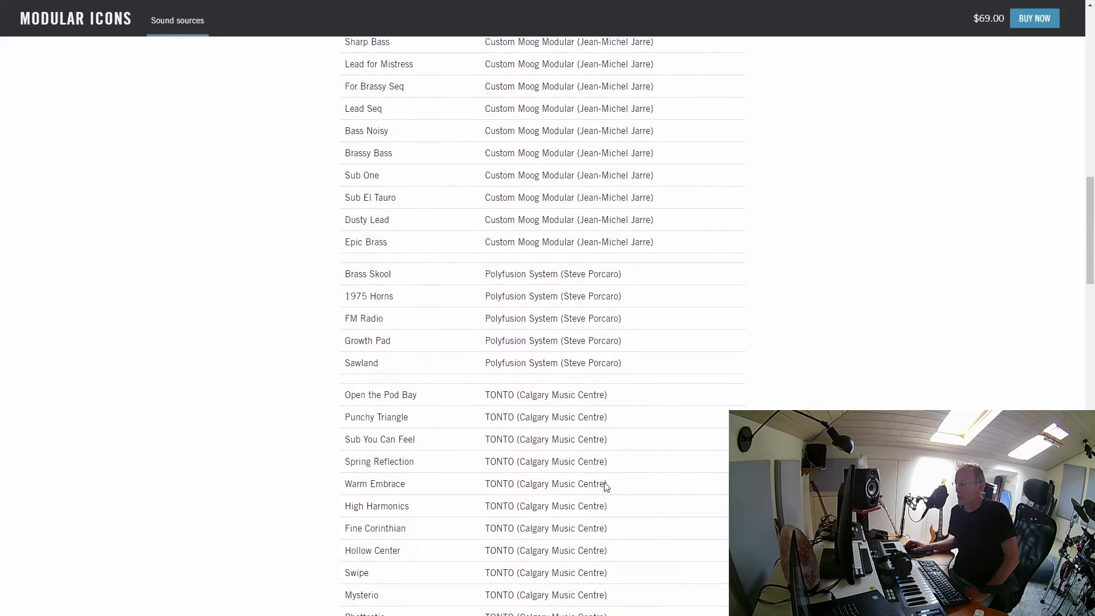
scroll(603, 484, up, 17)
scroll(603, 485, up, 3)
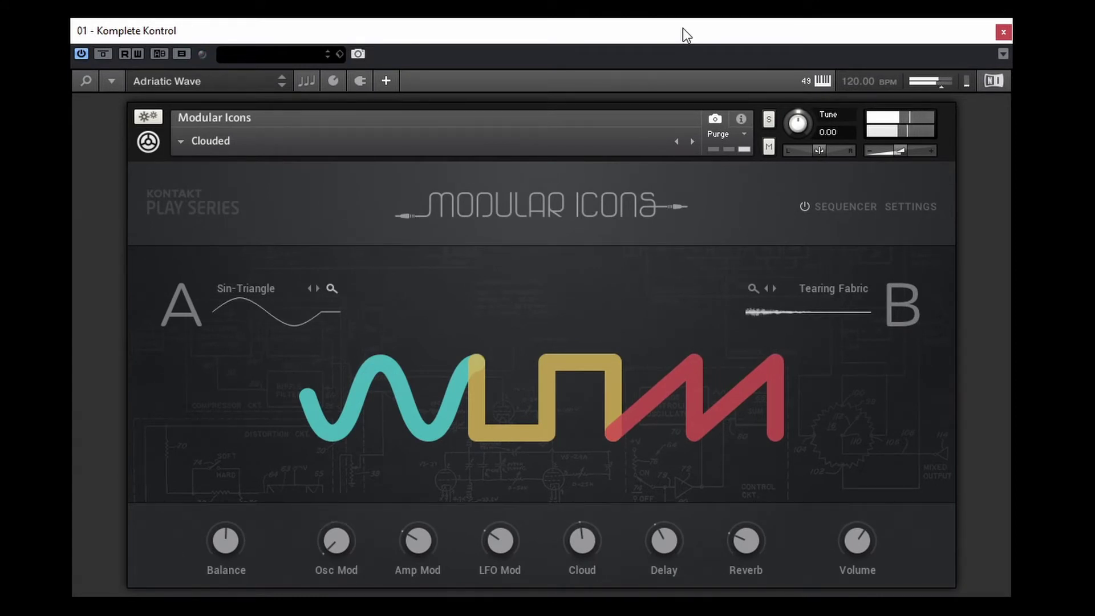
Load Campfire as sound source A and browse the remaining pages of its sound list back to the first page
click(259, 296)
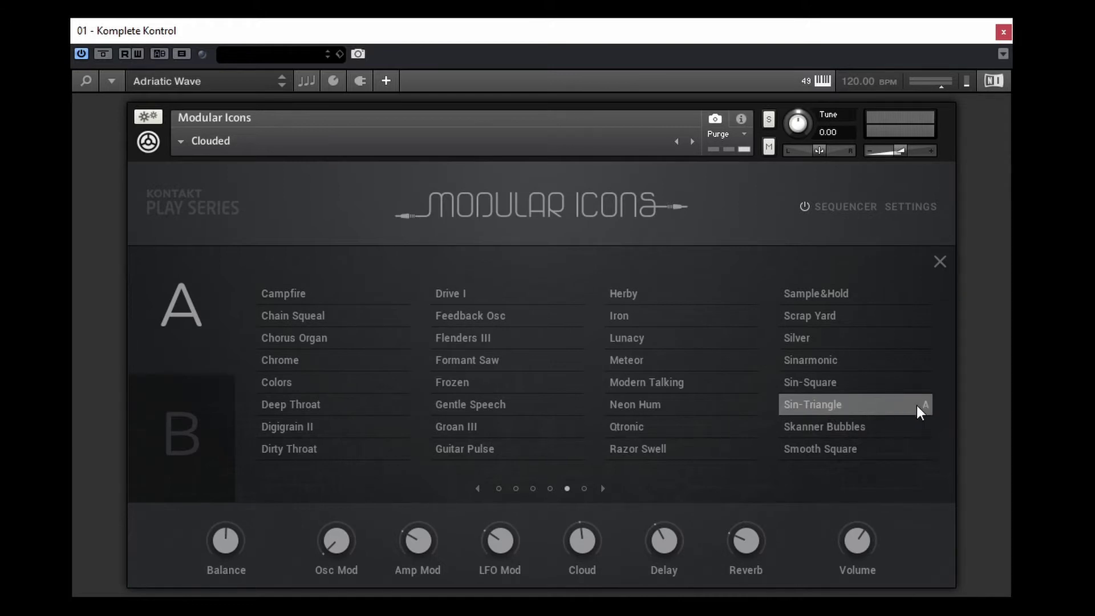
click(318, 293)
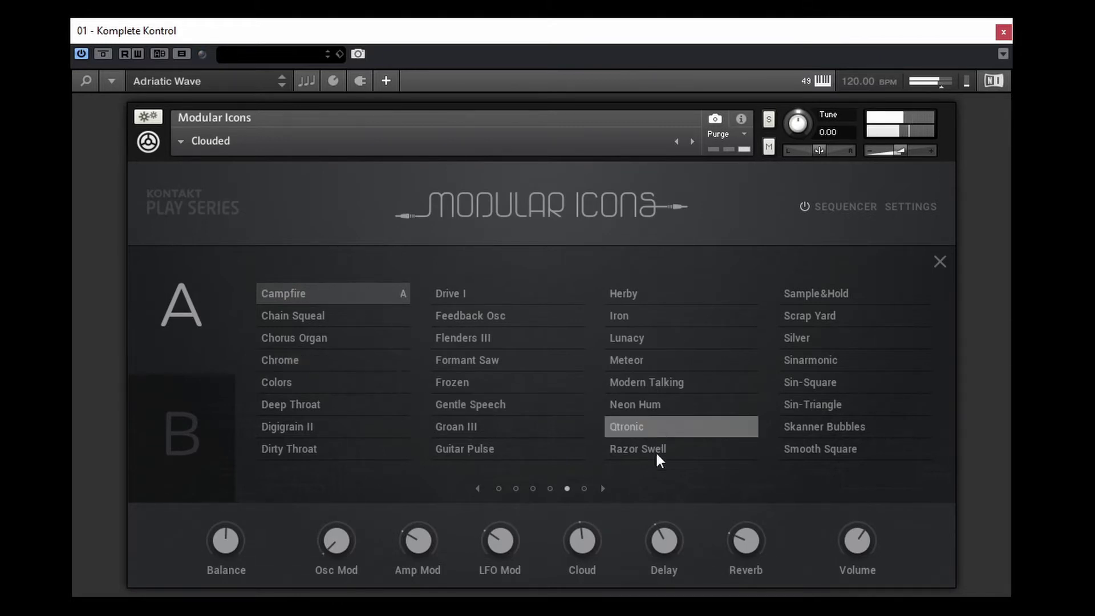
click(603, 488)
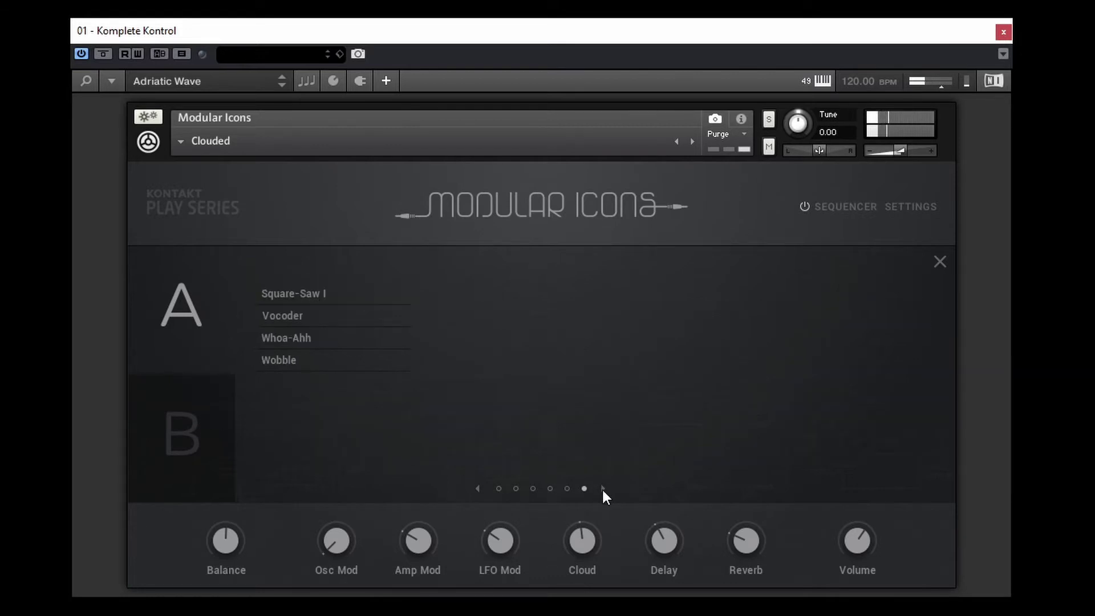
click(478, 489)
click(477, 488)
click(477, 488)
click(478, 488)
click(478, 488)
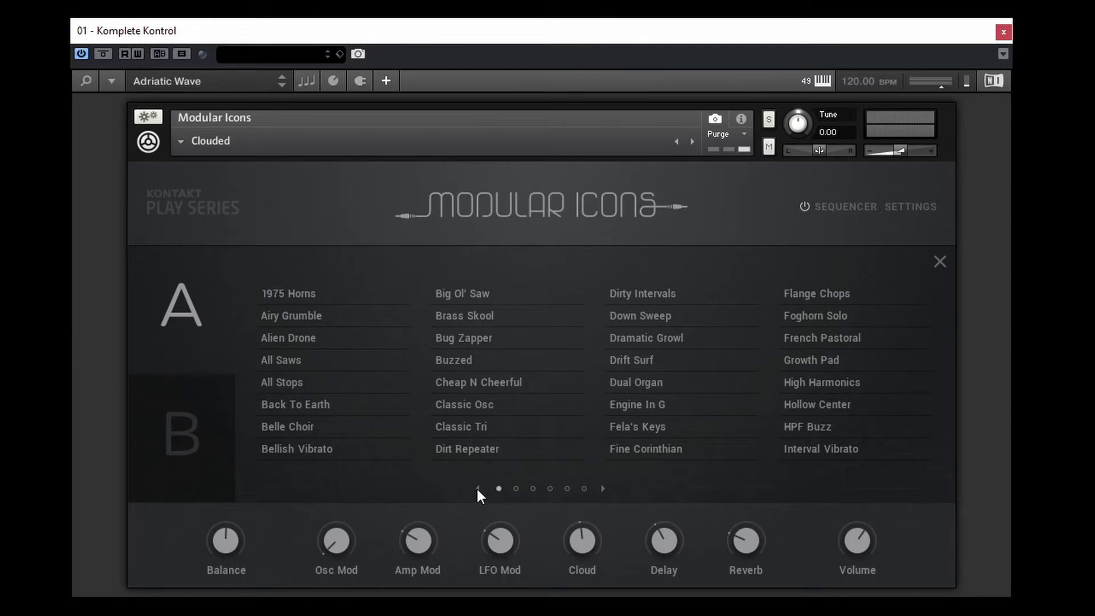
Load Bode Layer as sound source B and close the sound list
click(181, 424)
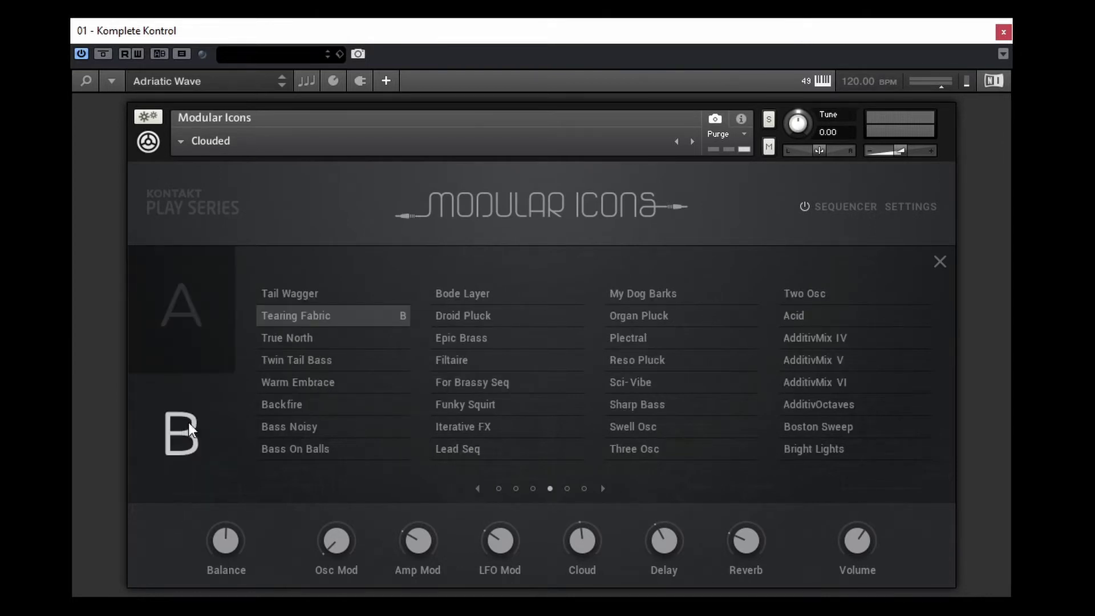
click(473, 298)
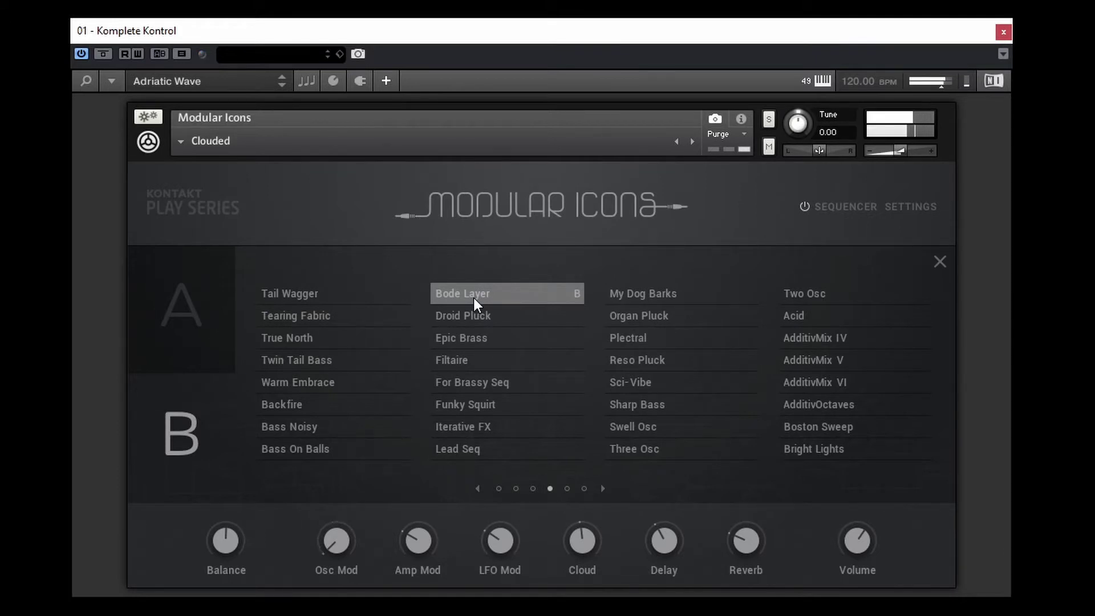
click(931, 266)
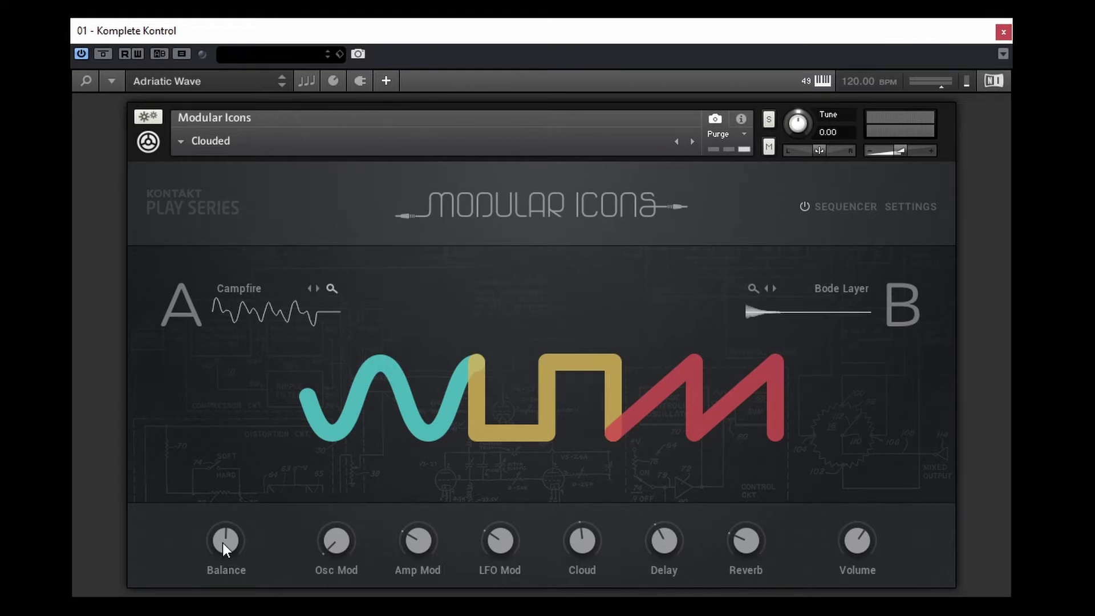
Turn the layer balance slightly toward sound B and adjust the instrument's volume
drag(223, 542, 212, 517)
drag(861, 545, 861, 516)
Configure the sequencer's Pitch / Vel pattern with 5 steps, the converging-arrows direction, layer A+B and a higher gate
click(833, 207)
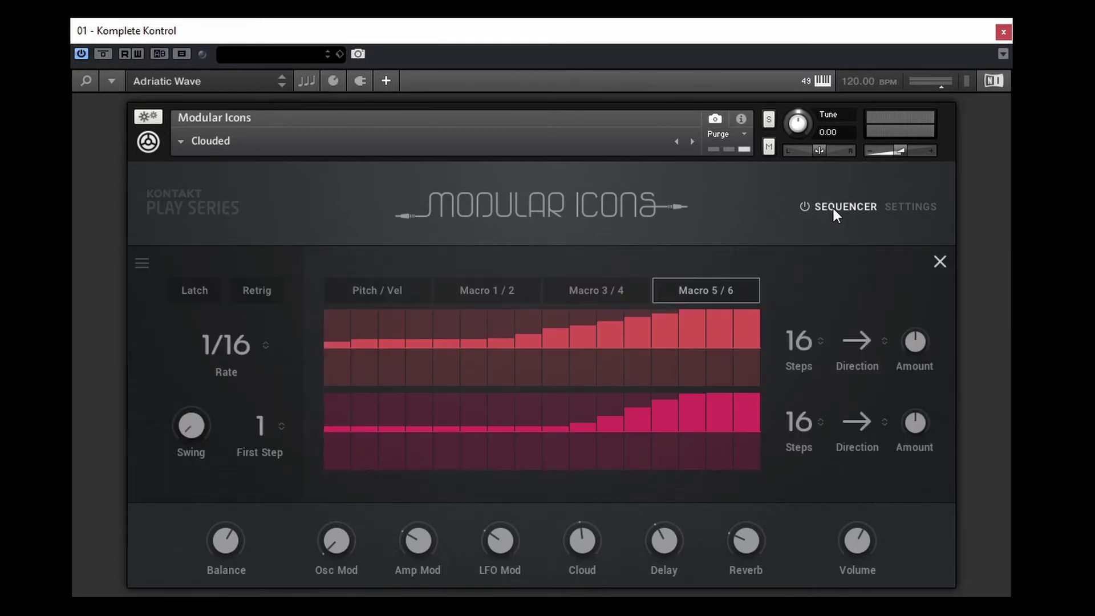
click(381, 293)
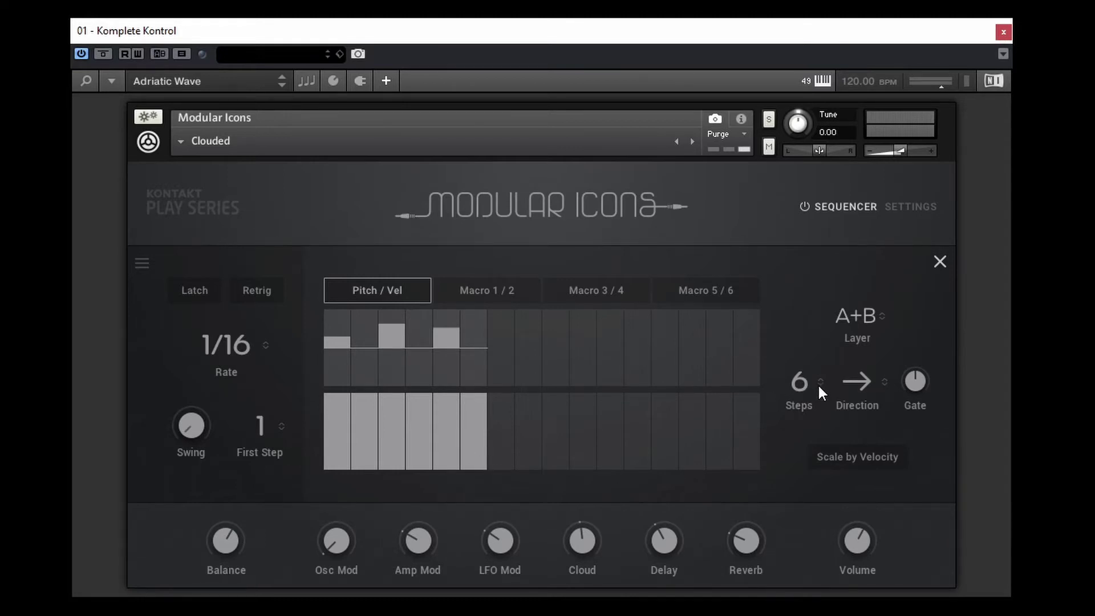
mouse_move(819, 384)
mouse_down()
mouse_move(818, 319)
mouse_move(817, 401)
mouse_up()
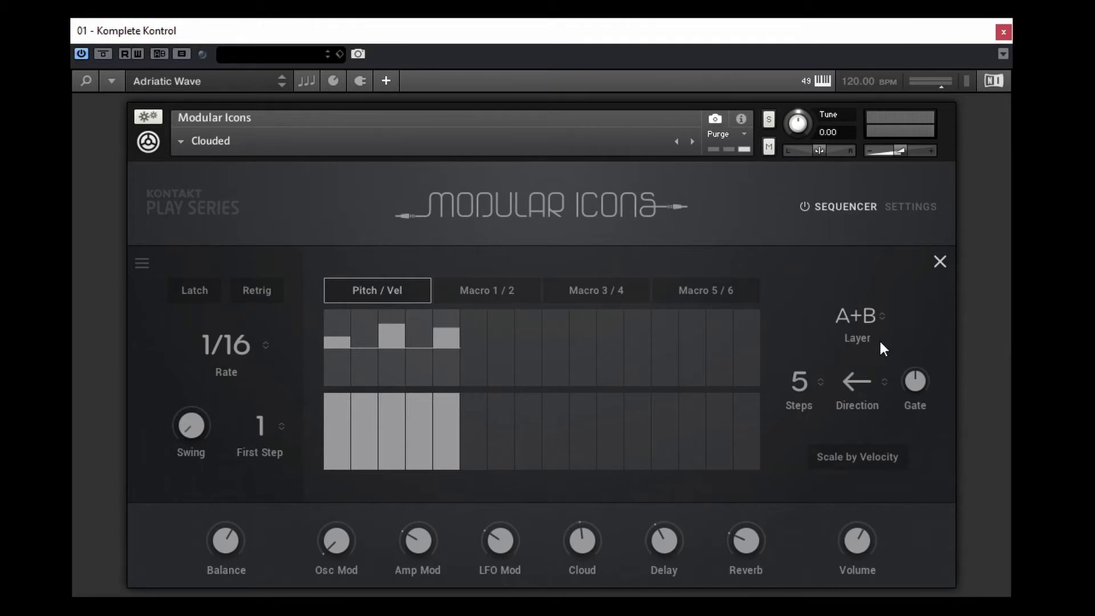
drag(880, 341, 872, 310)
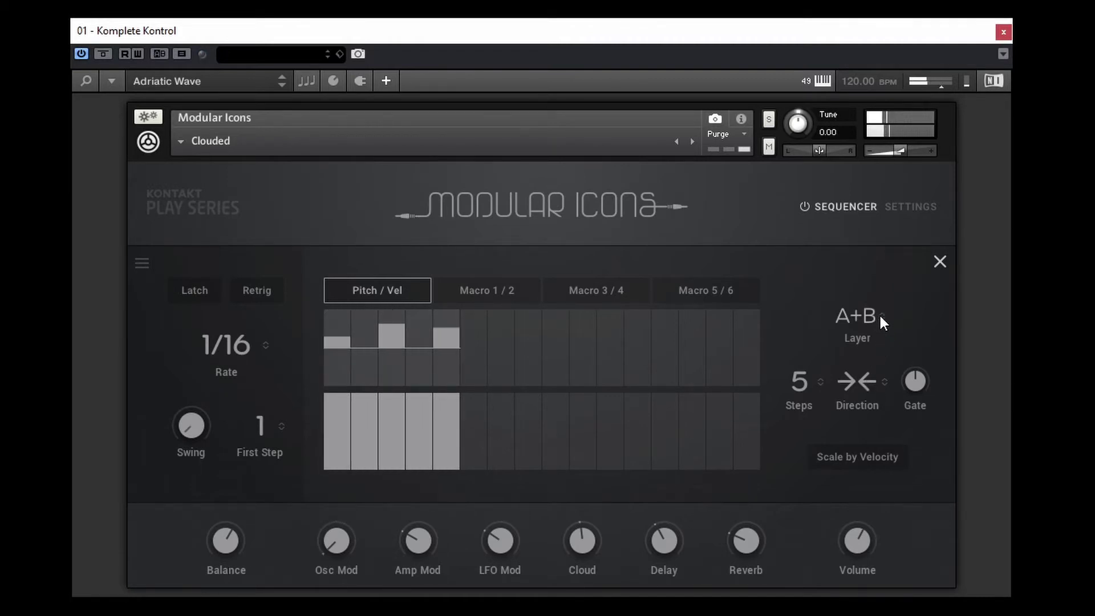
drag(878, 313, 878, 337)
drag(919, 380, 922, 365)
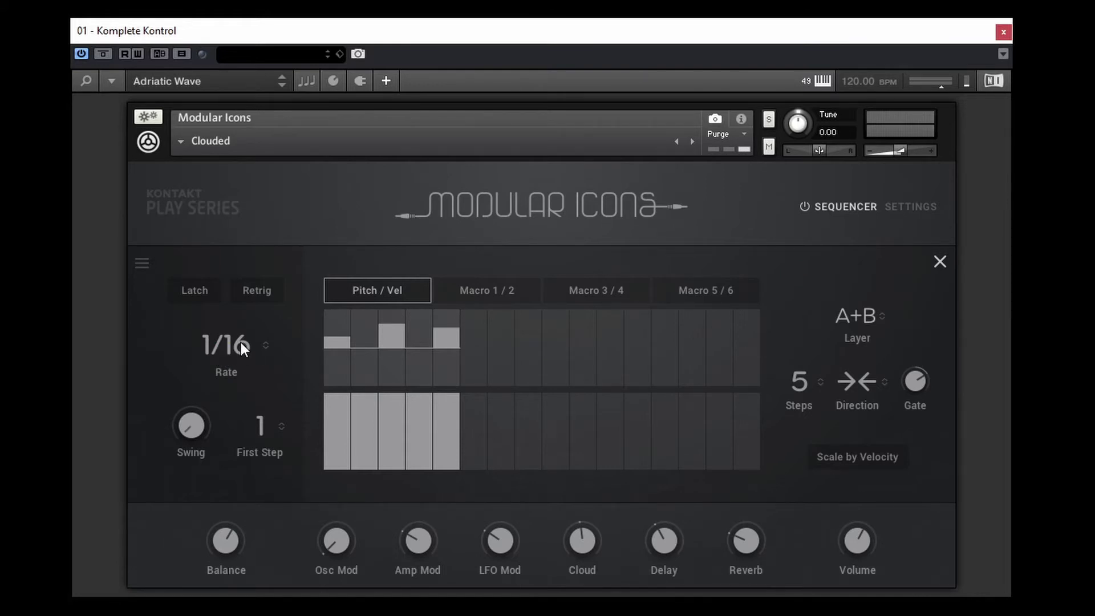
Set the sequencer rate to 1/8 and raise the swing amount
mouse_move(262, 355)
mouse_down()
mouse_move(262, 376)
mouse_move(259, 340)
mouse_move(259, 375)
mouse_up()
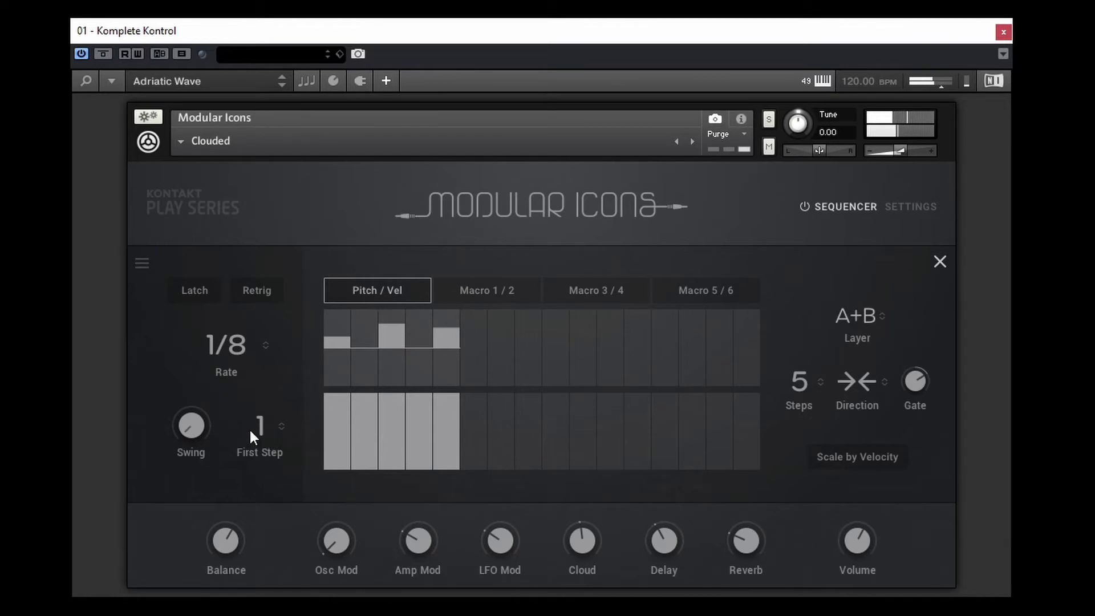
drag(205, 431, 200, 444)
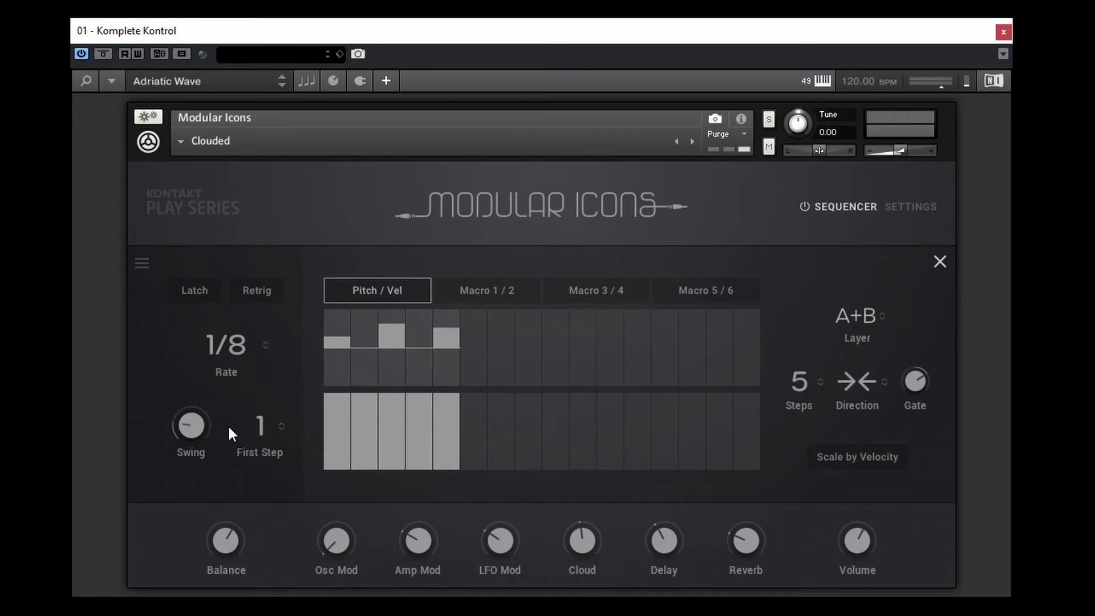
Review the sequencer's macro lanes, redraw both Macro 5 / 6 lanes as rising ramps across 16 steps, and close the sequencer
click(470, 291)
click(573, 291)
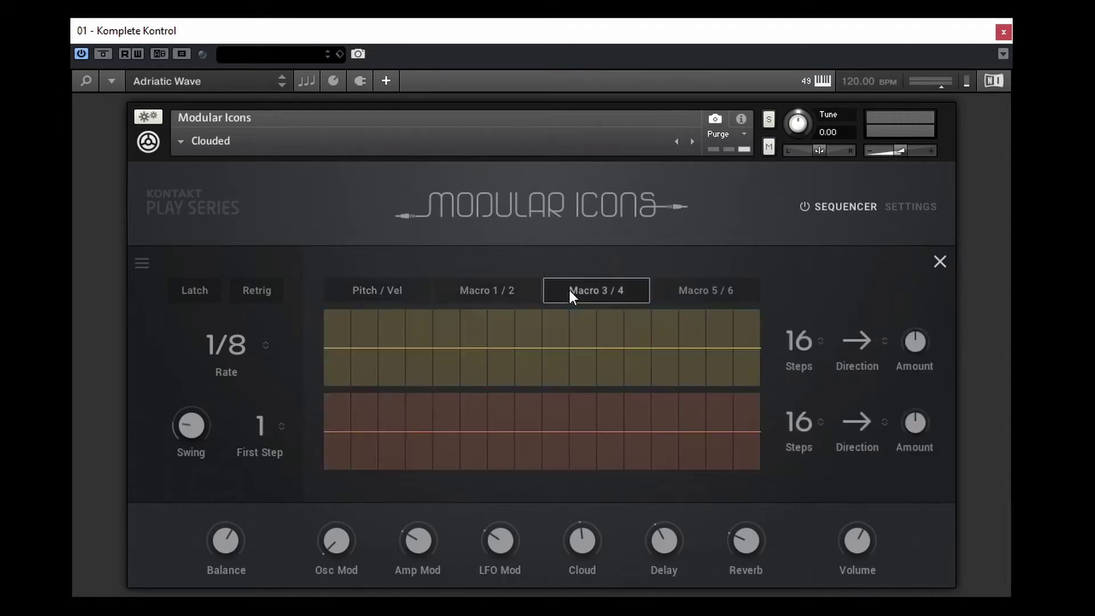
click(513, 294)
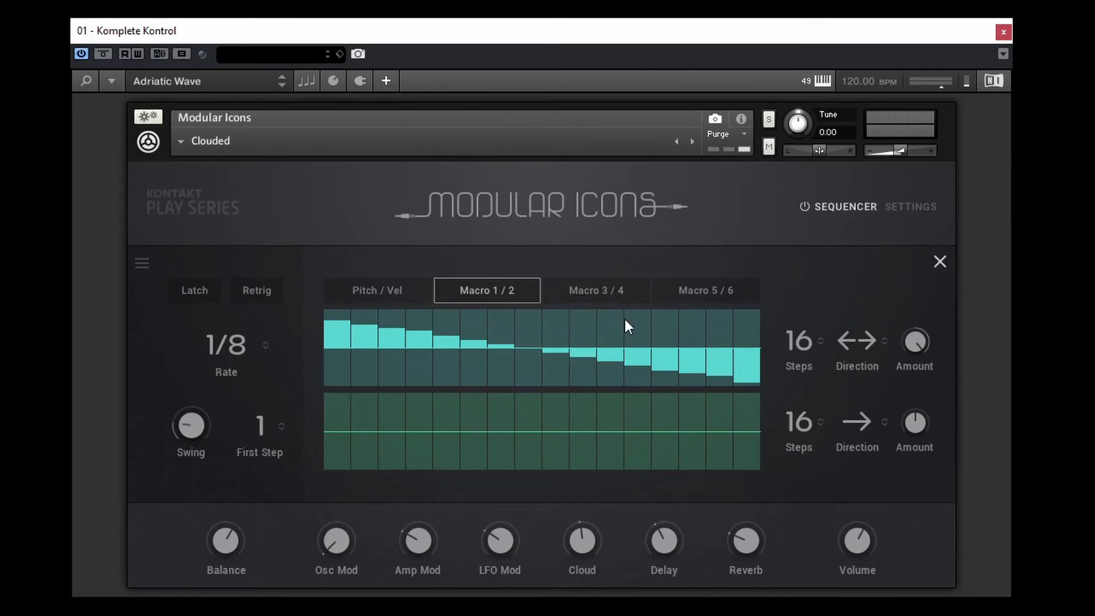
click(734, 294)
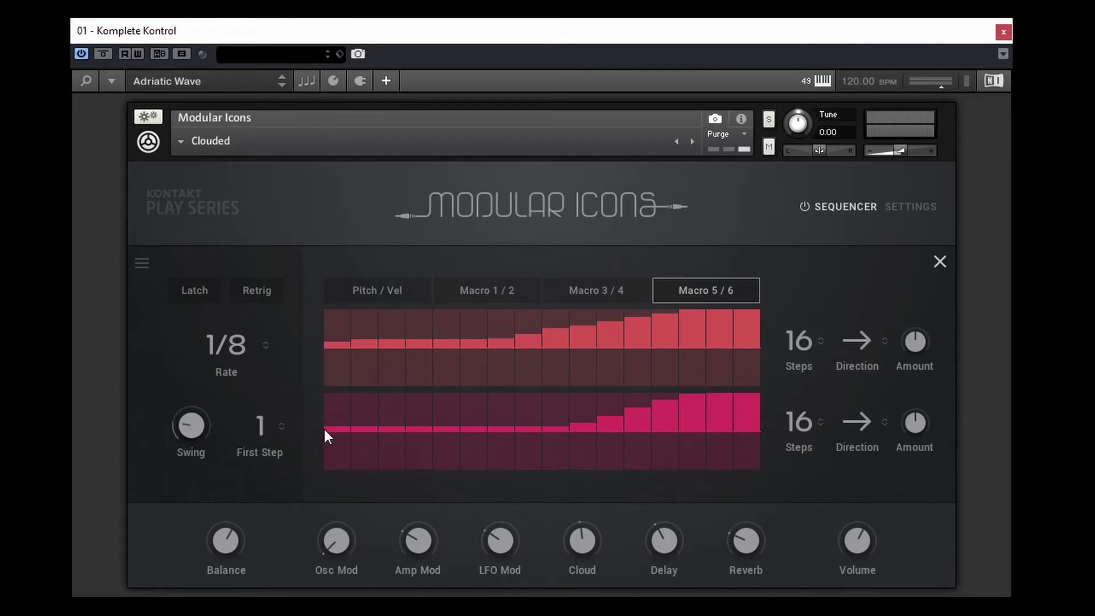
drag(326, 436, 761, 395)
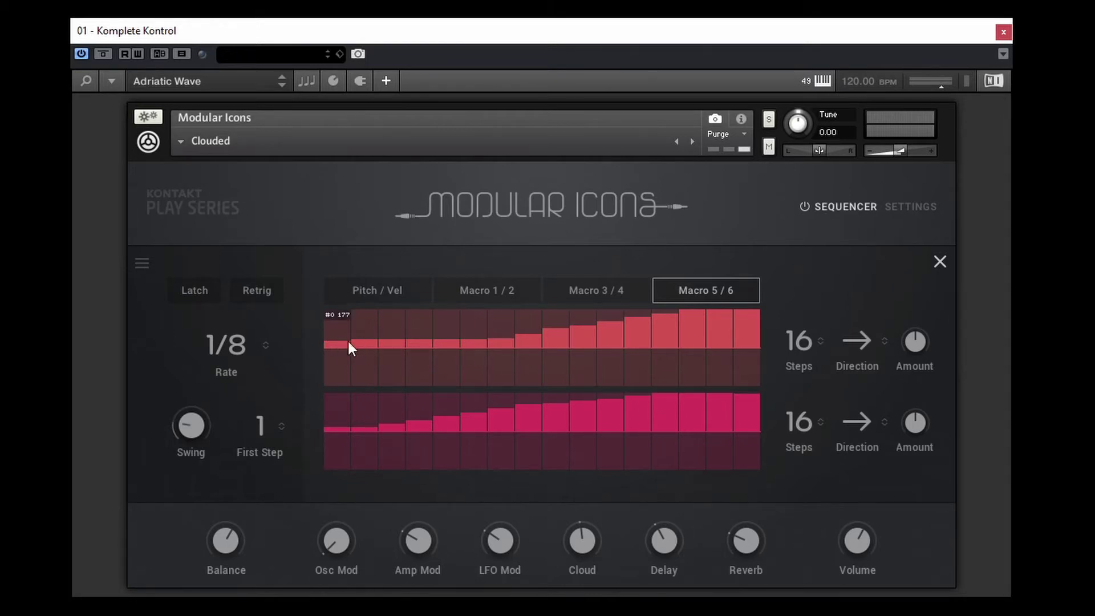
drag(349, 345, 754, 305)
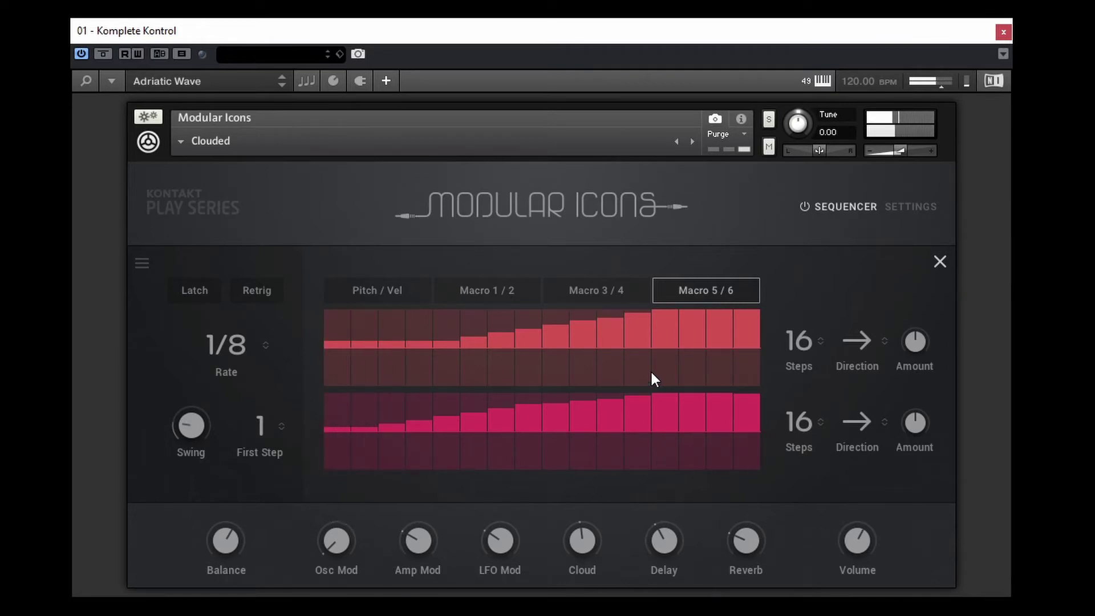
click(940, 263)
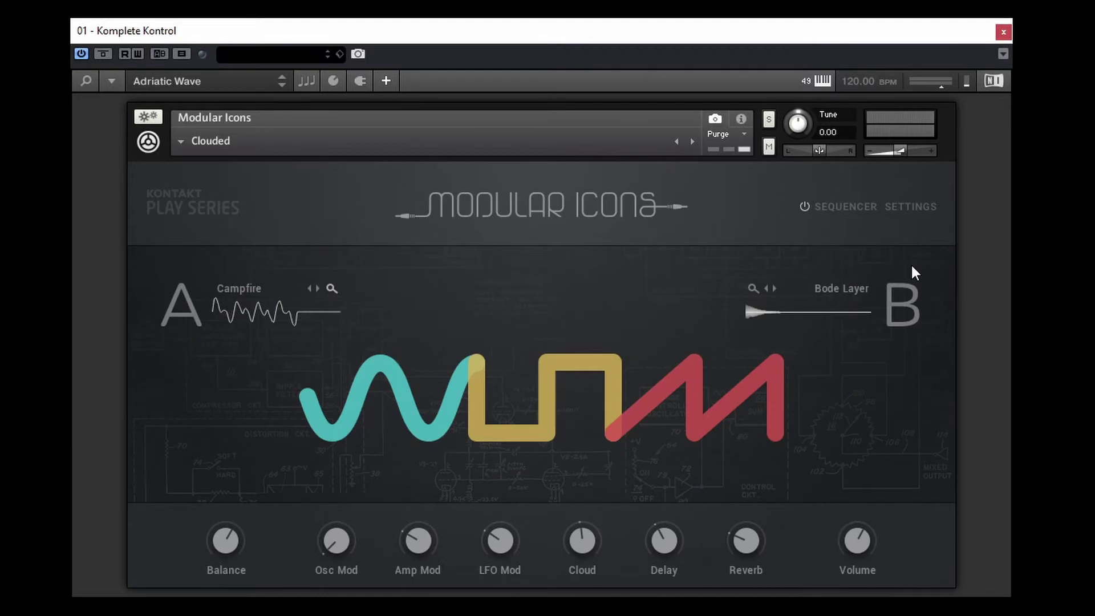
From the instrument settings, load Chain Squeal as sound A and Sci-Vibe as sound B, then return to the settings
click(911, 208)
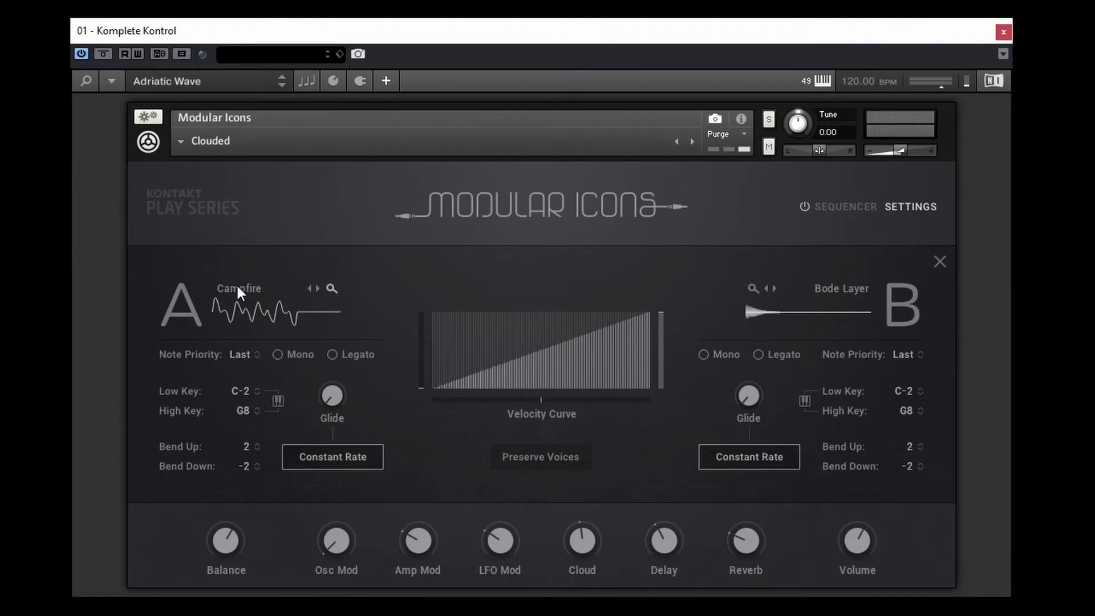
click(252, 288)
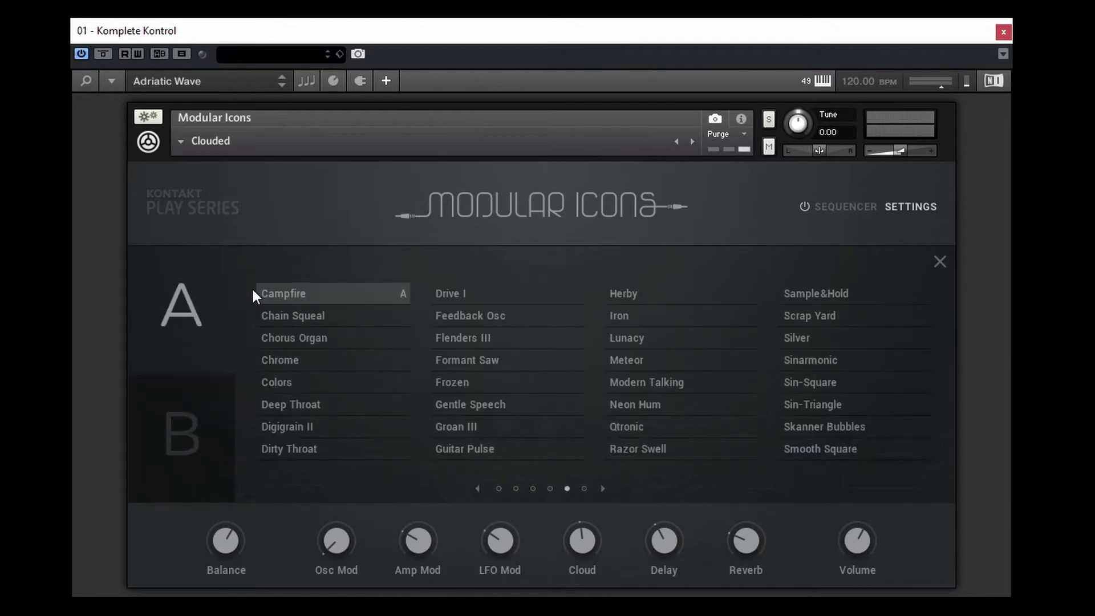
click(288, 316)
click(208, 404)
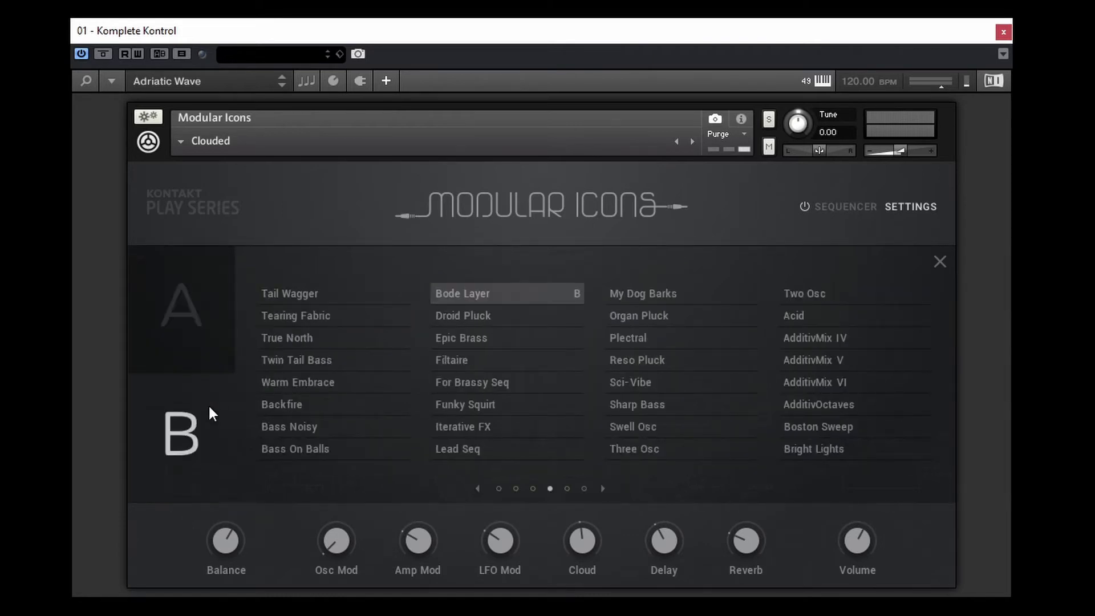
click(631, 381)
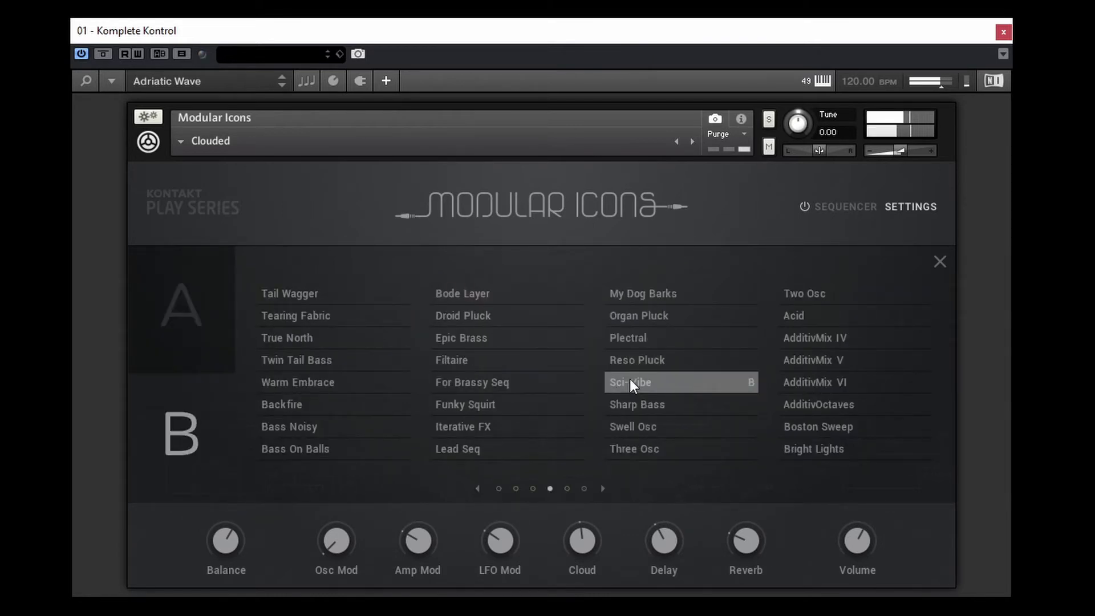
click(939, 262)
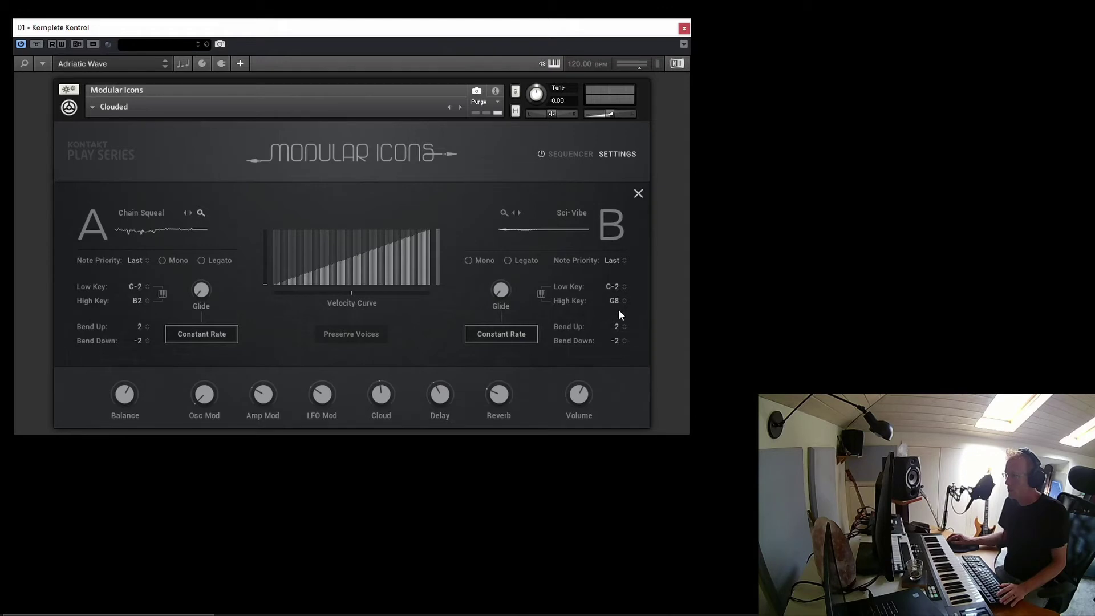
Set the low key of layer B to C2
drag(619, 255, 619, 230)
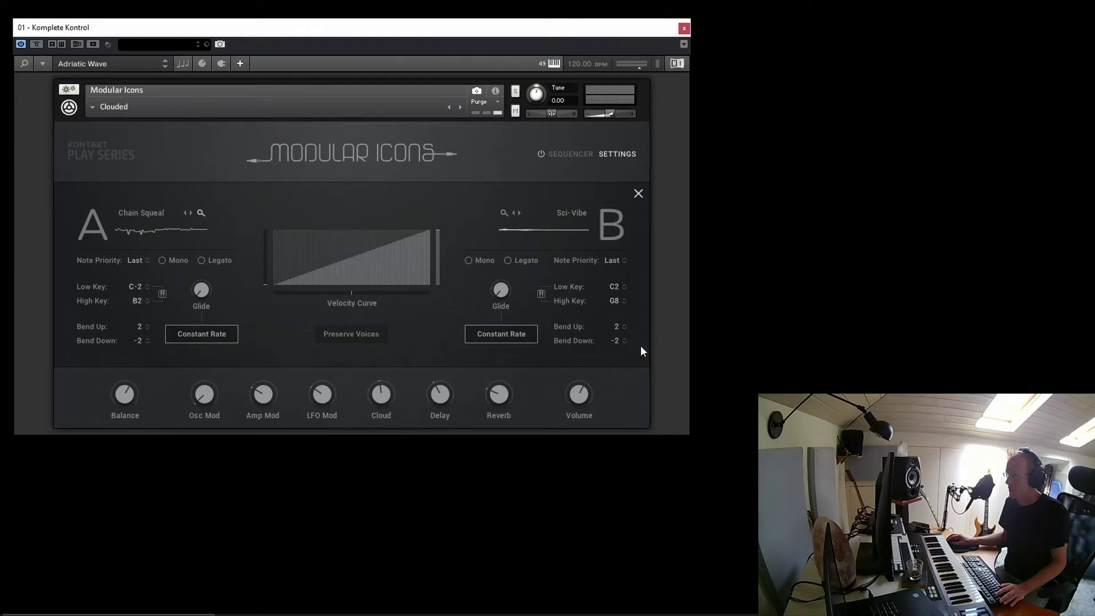